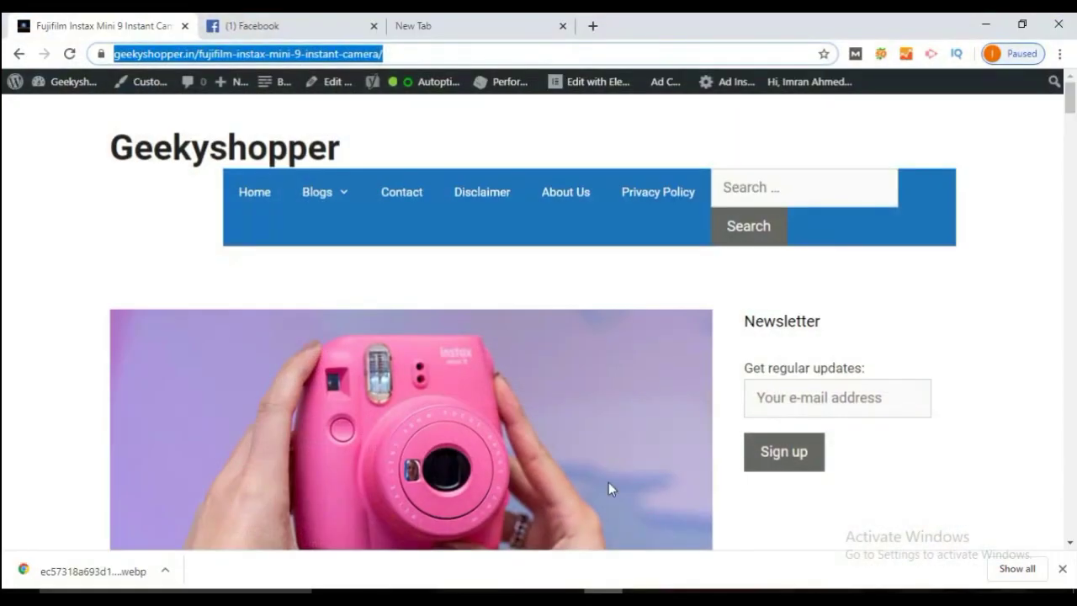
click(254, 23)
click(131, 25)
mouse_move(67, 82)
click(28, 164)
click(19, 53)
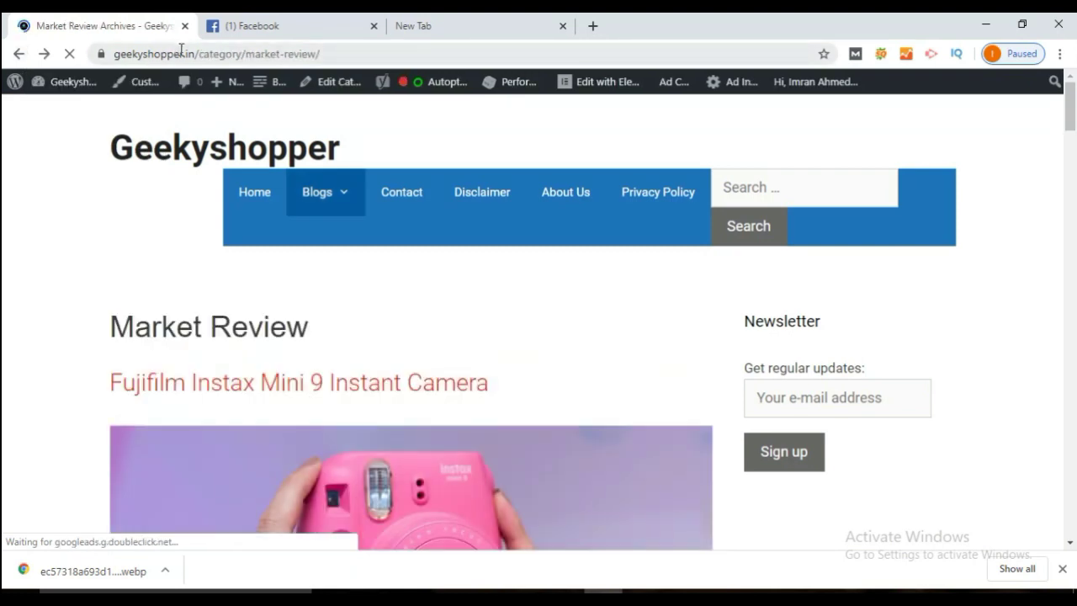
click(180, 53)
key(Return)
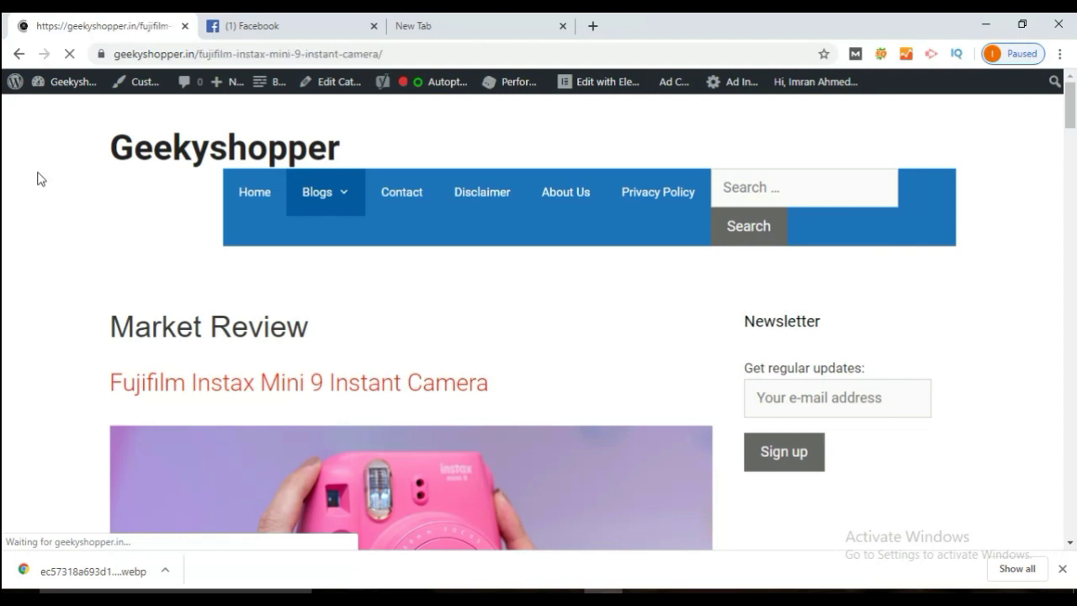
click(210, 54)
key(ctrl+c)
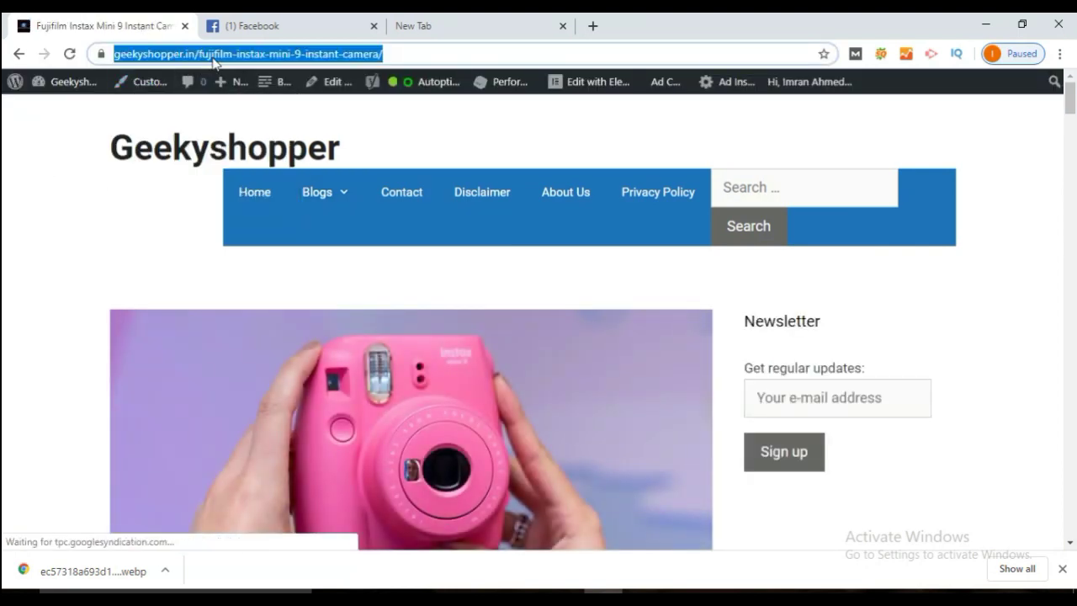
Step: Paste the Instax Mini 9 Geekyshopper link into a new post and delete the raw URL text
click(238, 22)
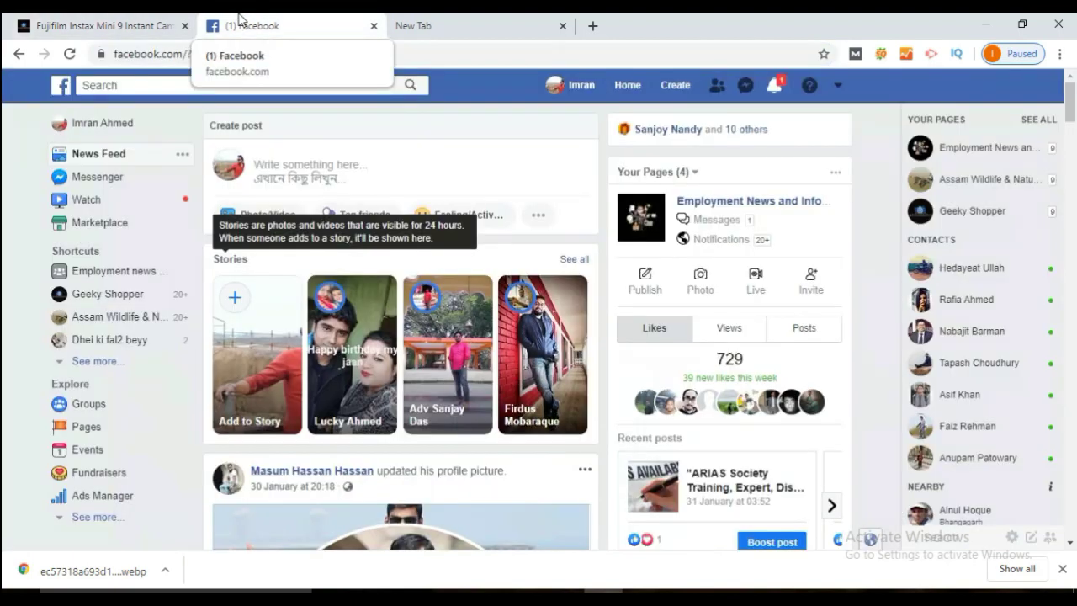
click(315, 165)
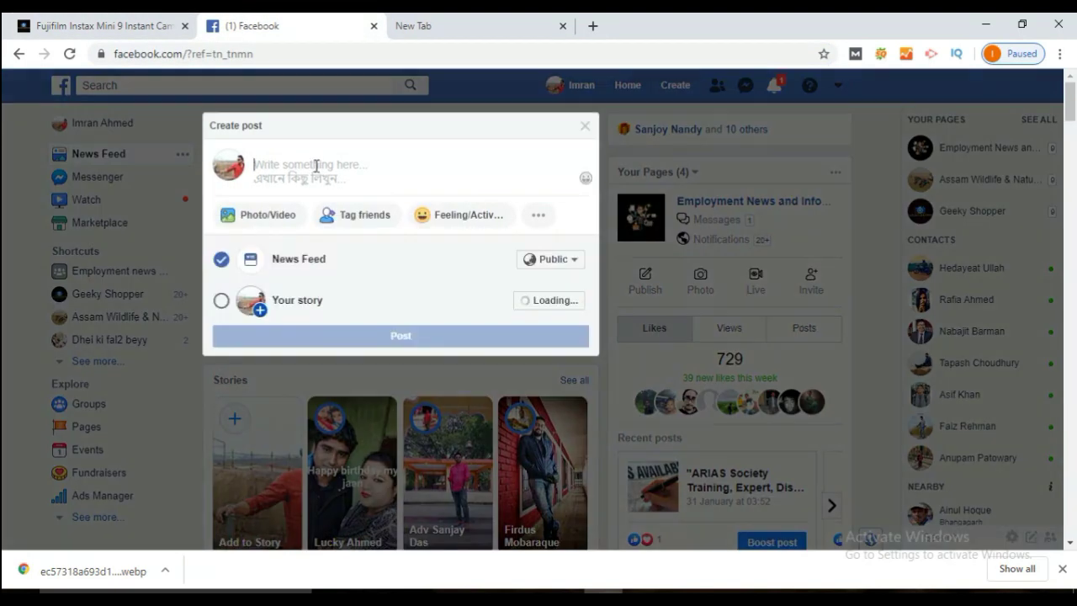
key(ctrl+v)
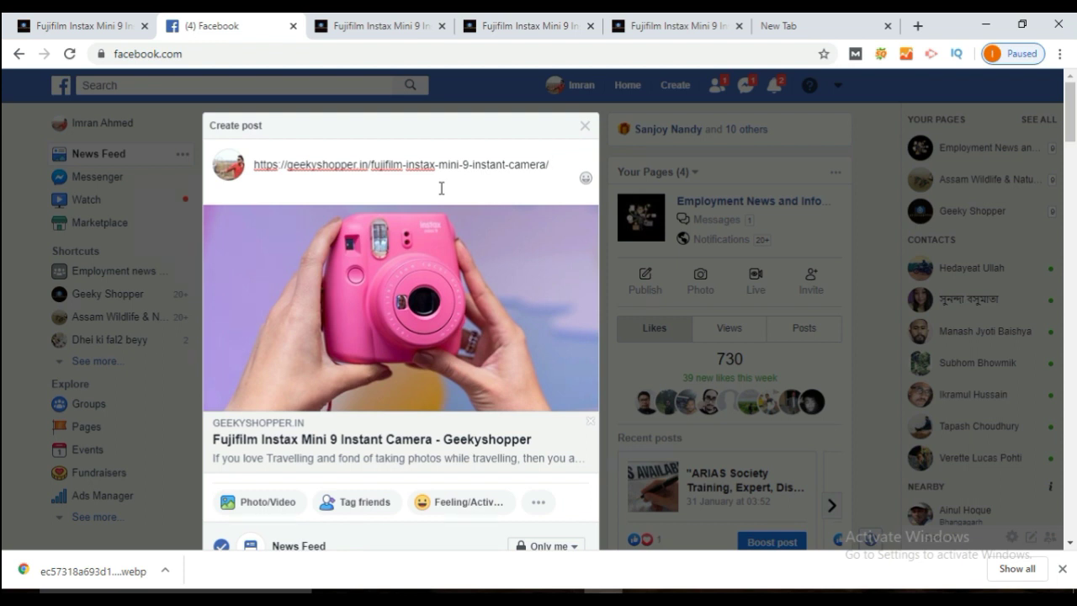
key(ctrl+a)
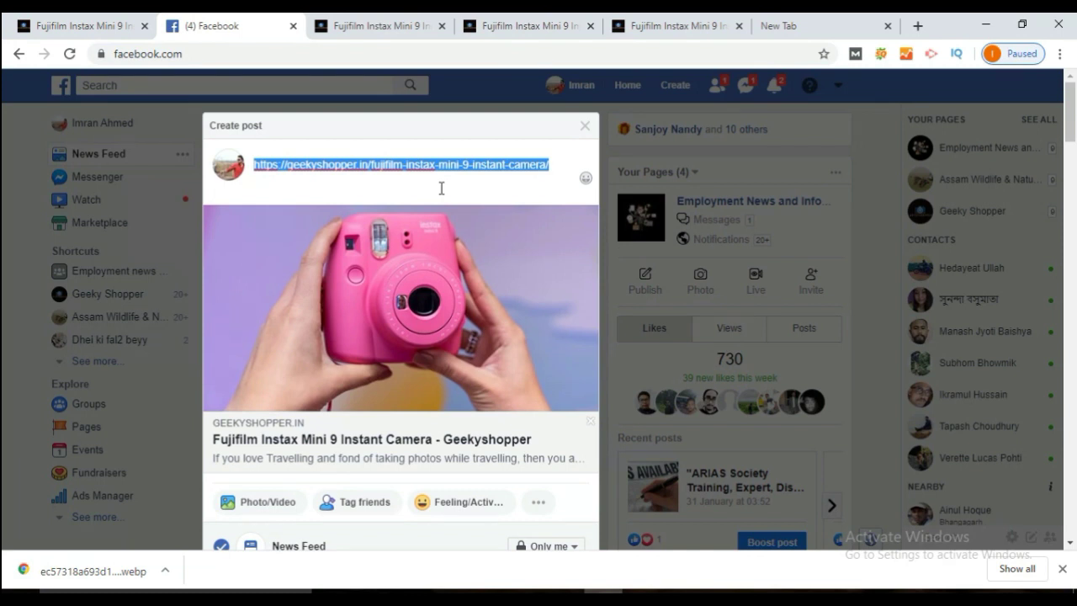
key(BackSpace)
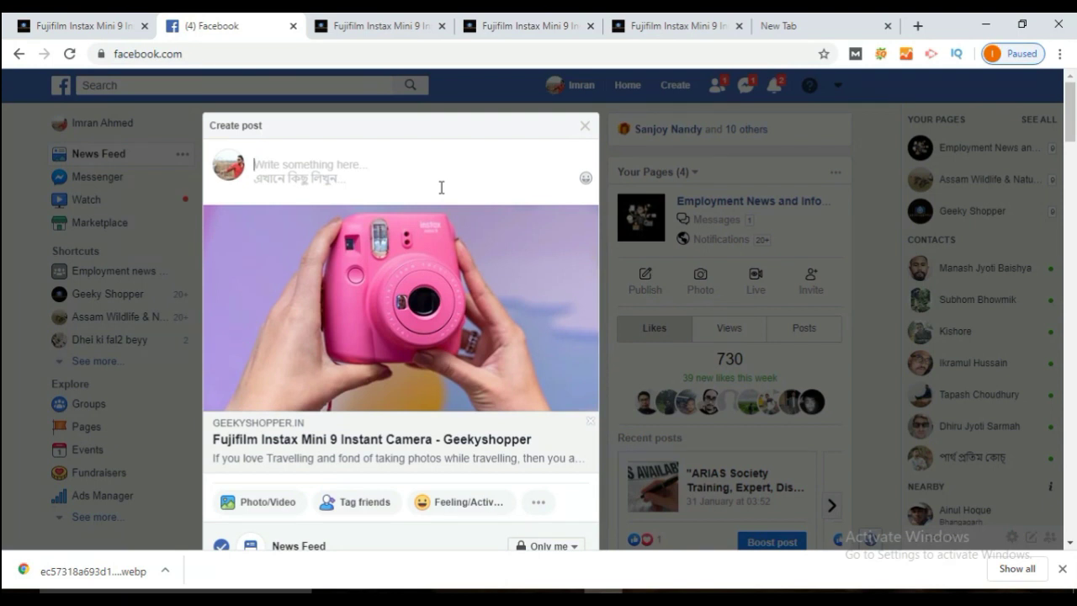
Step: Caption the post 'Fujifilm!' and publish it with the article preview card
text(Fujifilm)
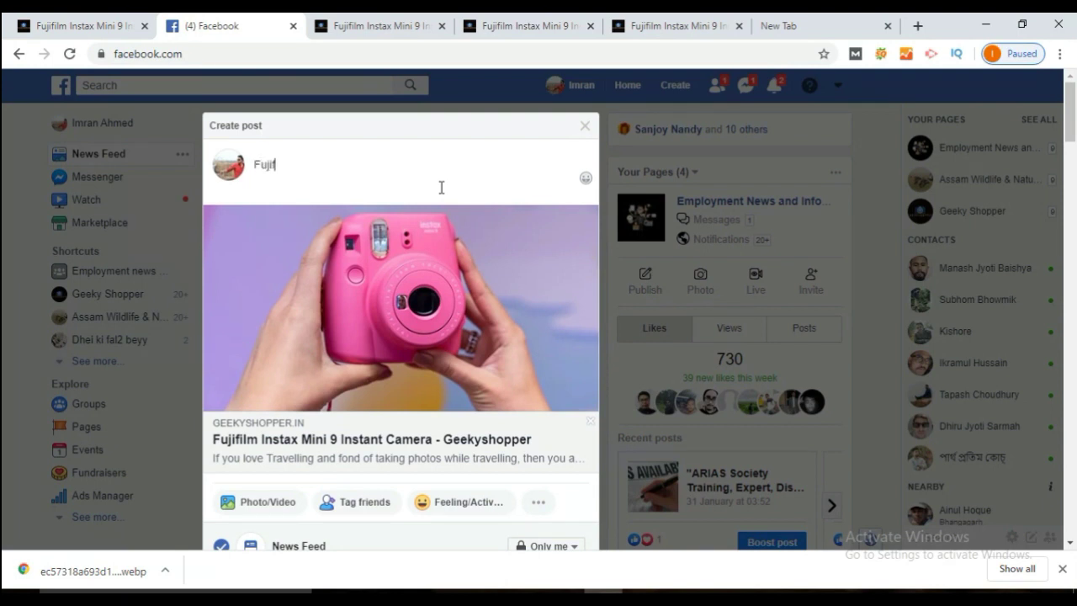
text(!)
scroll(1075, 171, down, 3)
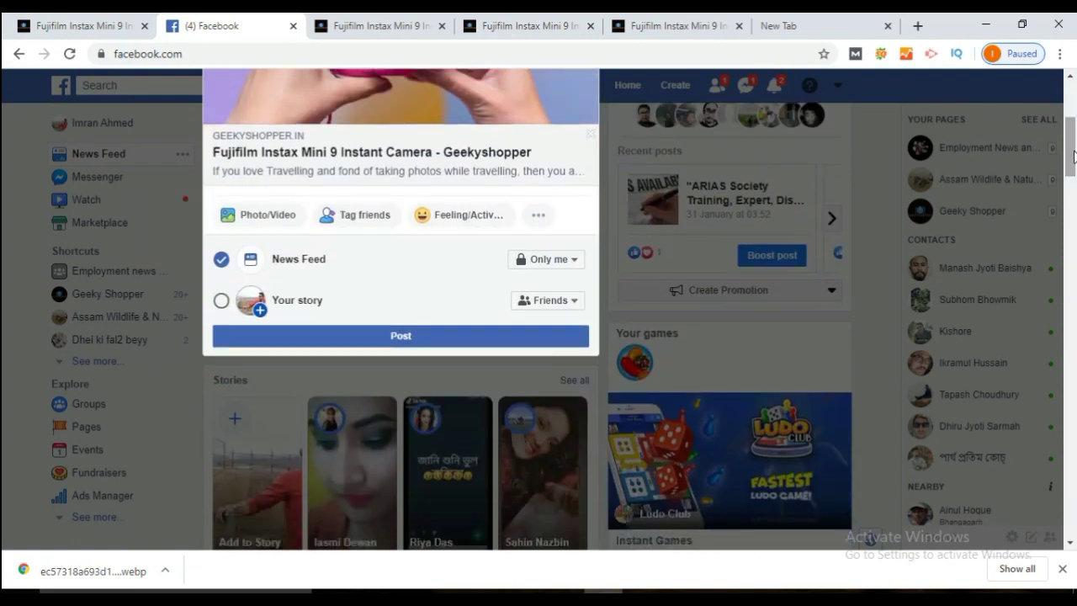
click(432, 348)
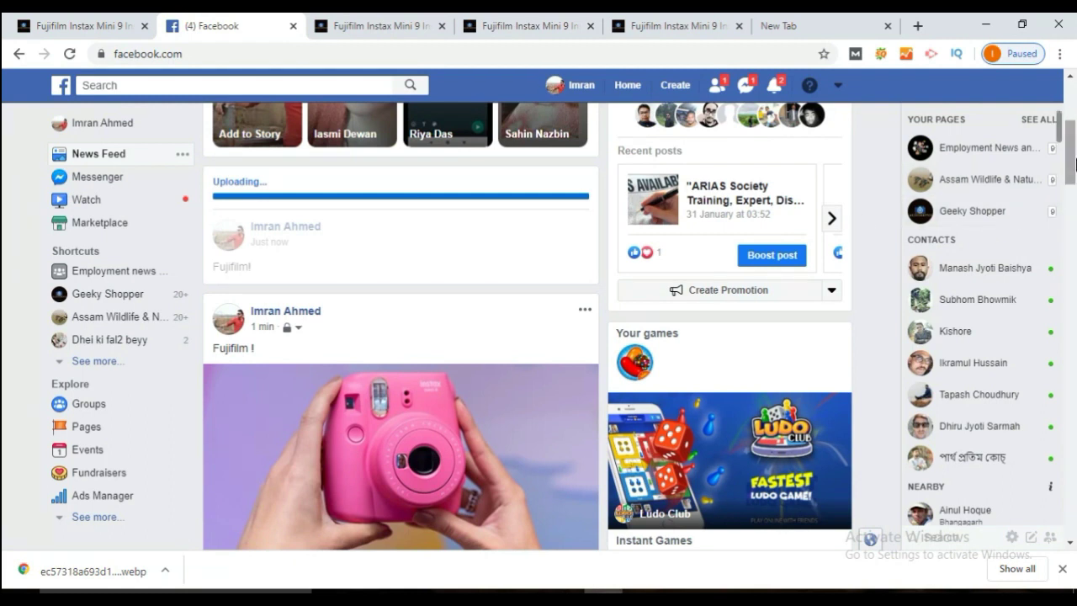
scroll(1076, 154, up, 2)
scroll(1076, 155, down, 1)
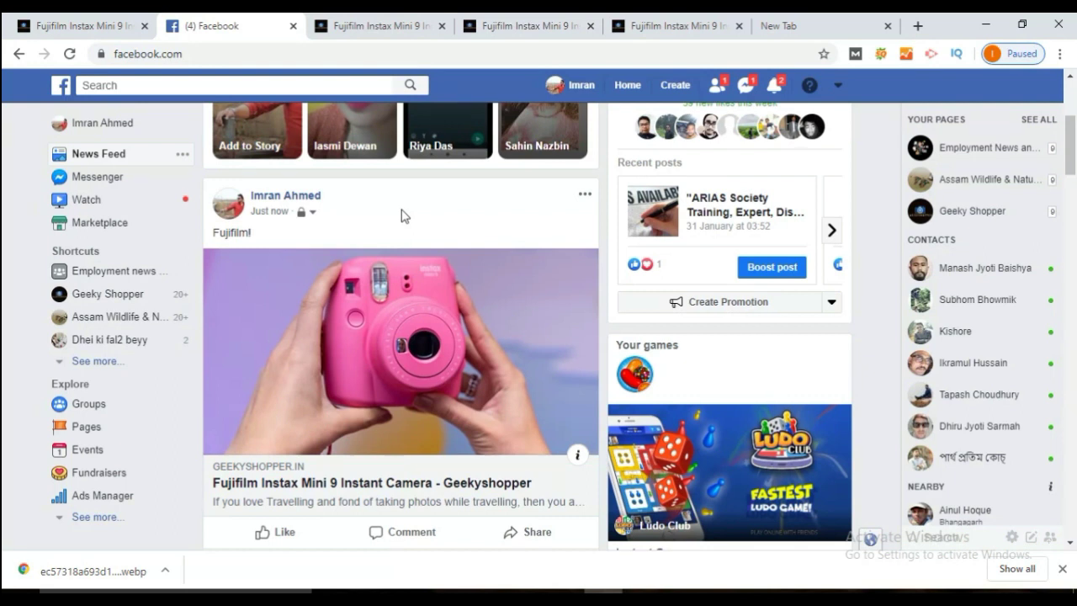
click(376, 393)
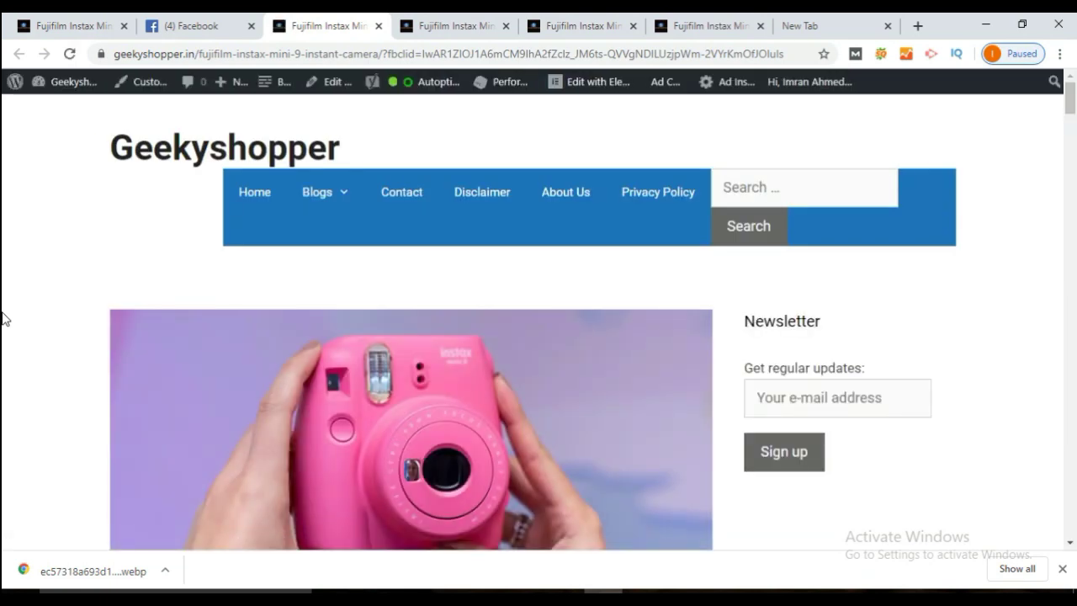
click(163, 25)
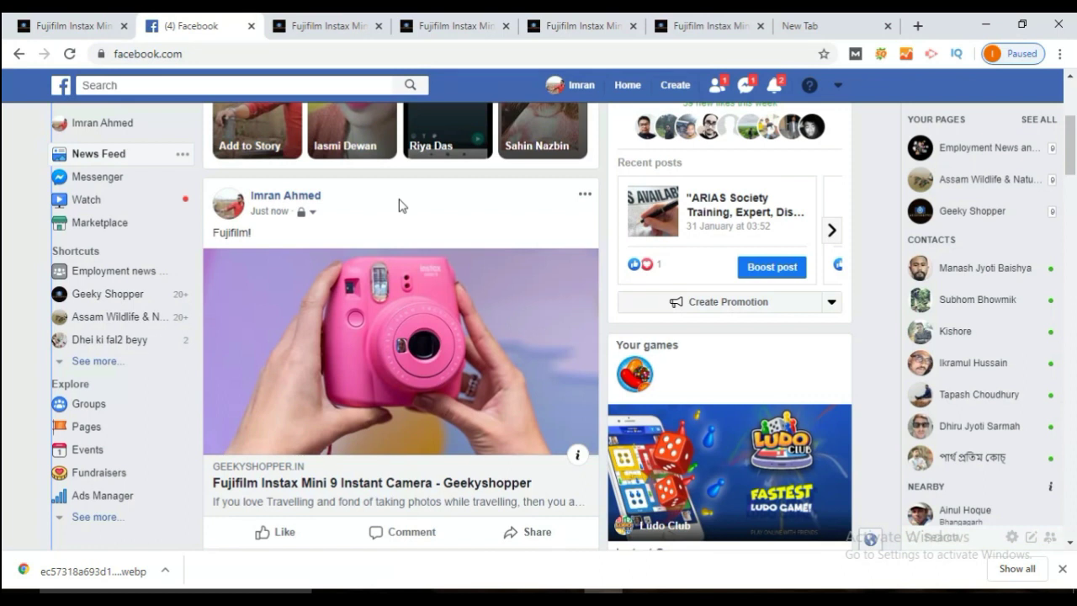
Step: Scroll the Facebook feed back up
scroll(1074, 110, up, 3)
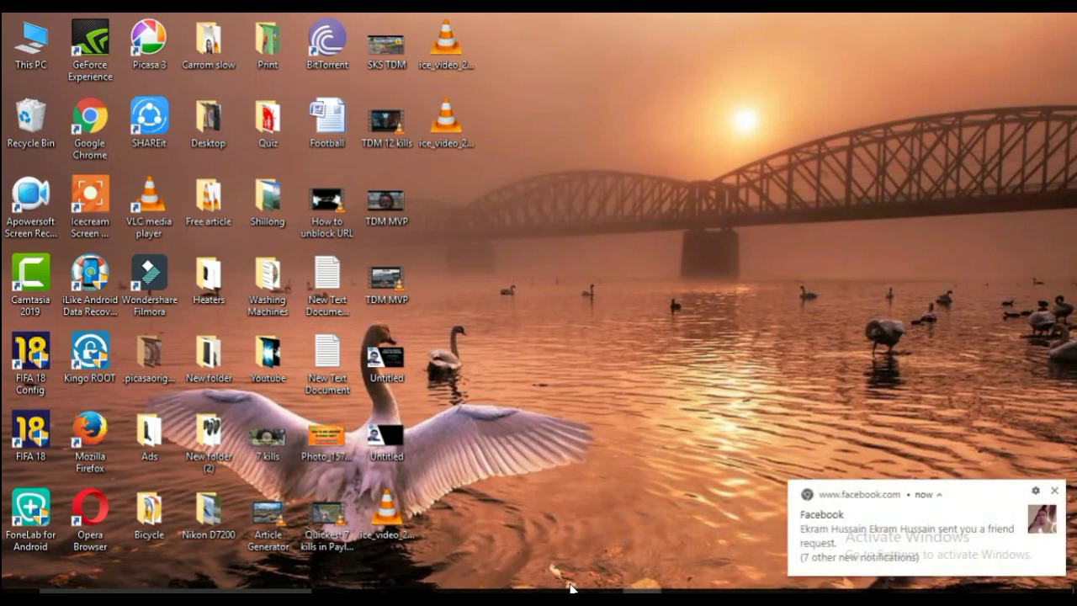
Step: Close the Facebook friend-request notification toast on the desktop
click(1054, 490)
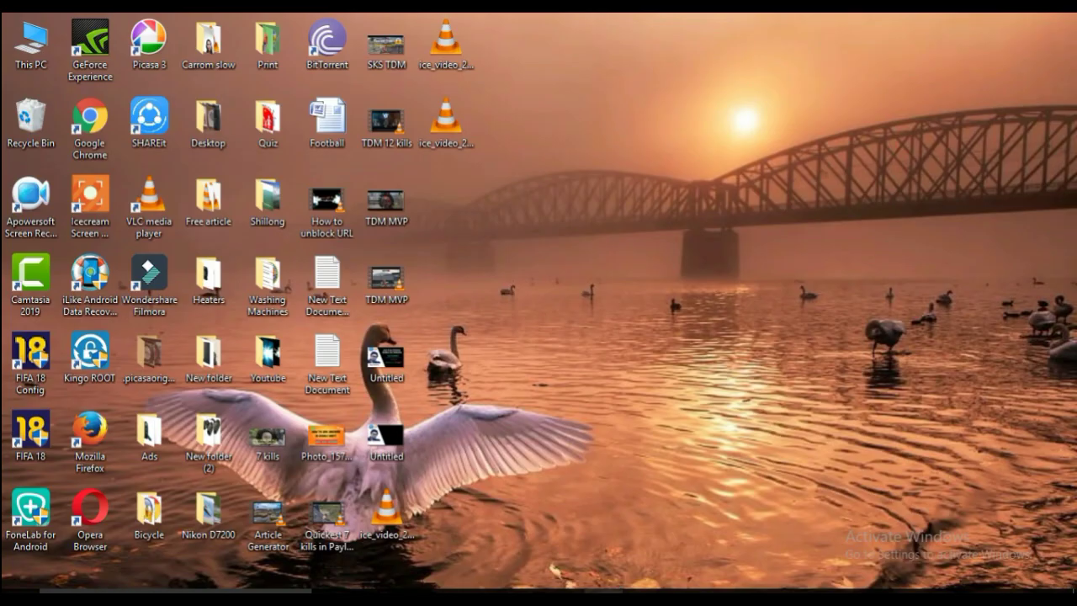
mouse_move(603, 598)
Step: Restore Chrome from the taskbar, minimize it, then restore it to the Facebook profile
click(603, 592)
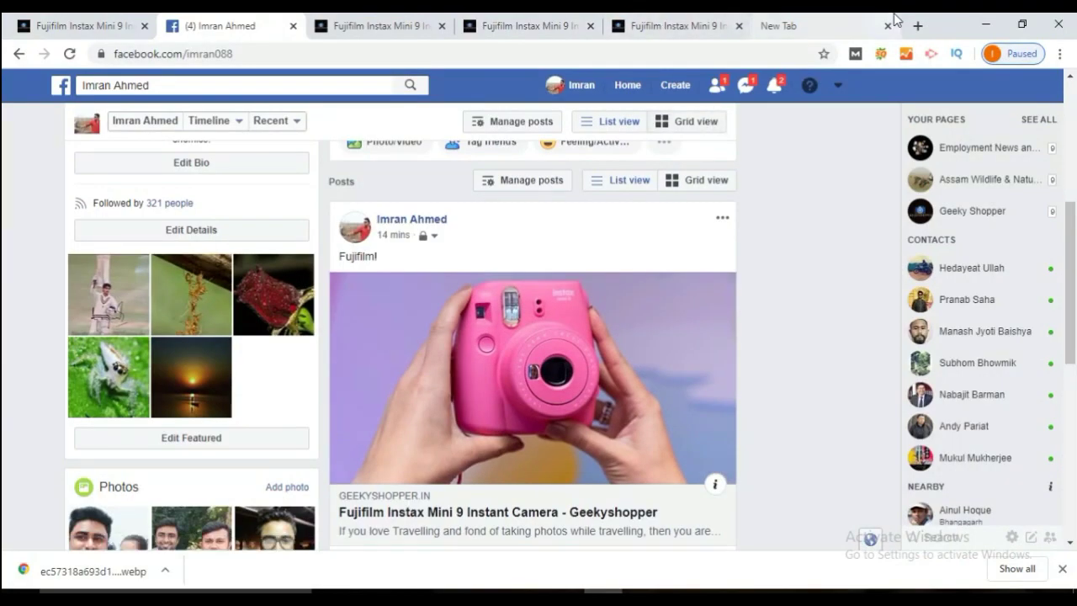
click(979, 21)
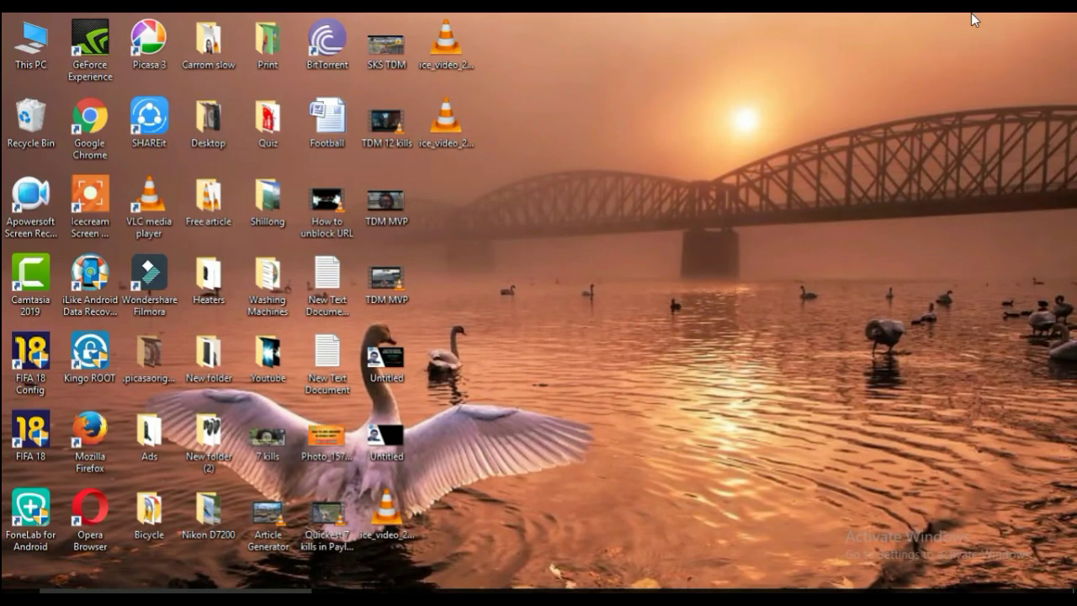
click(603, 592)
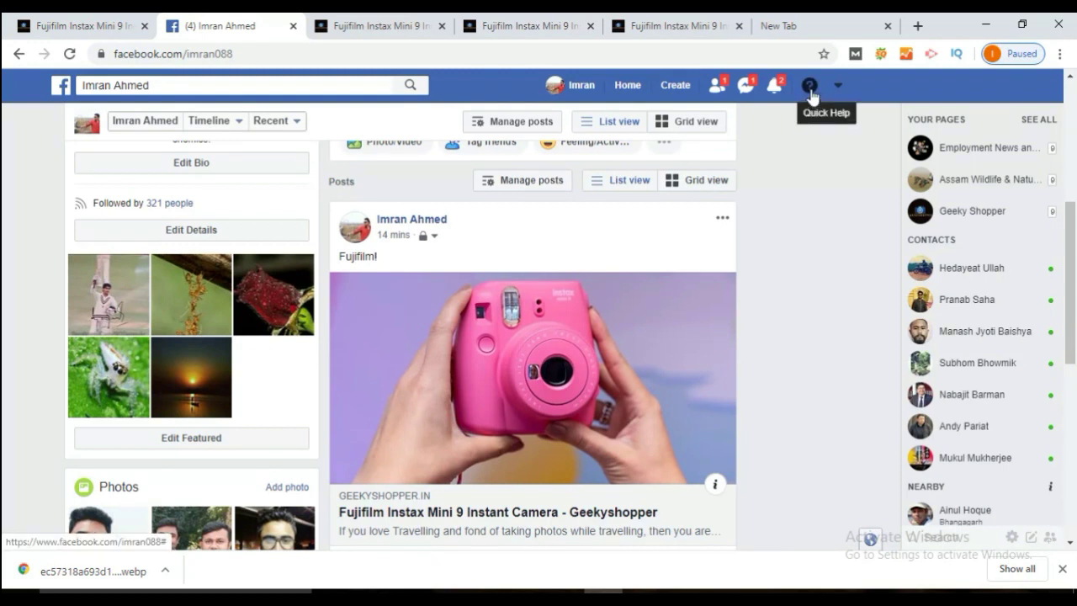
Step: Open New support messages from the Quick Help menu, then minimize Chrome
click(810, 99)
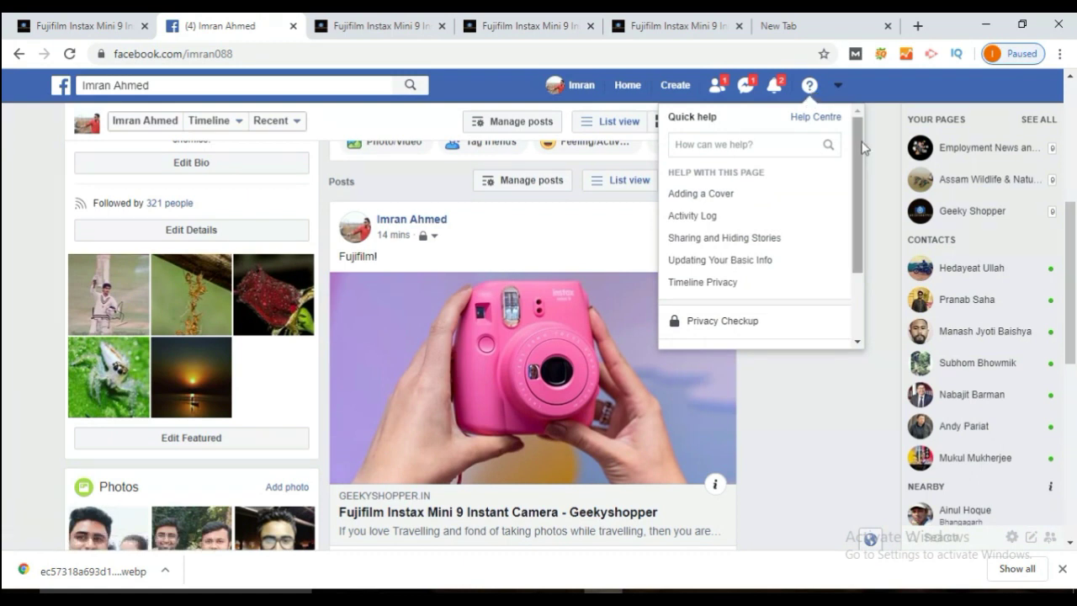
scroll(861, 181, down, 1)
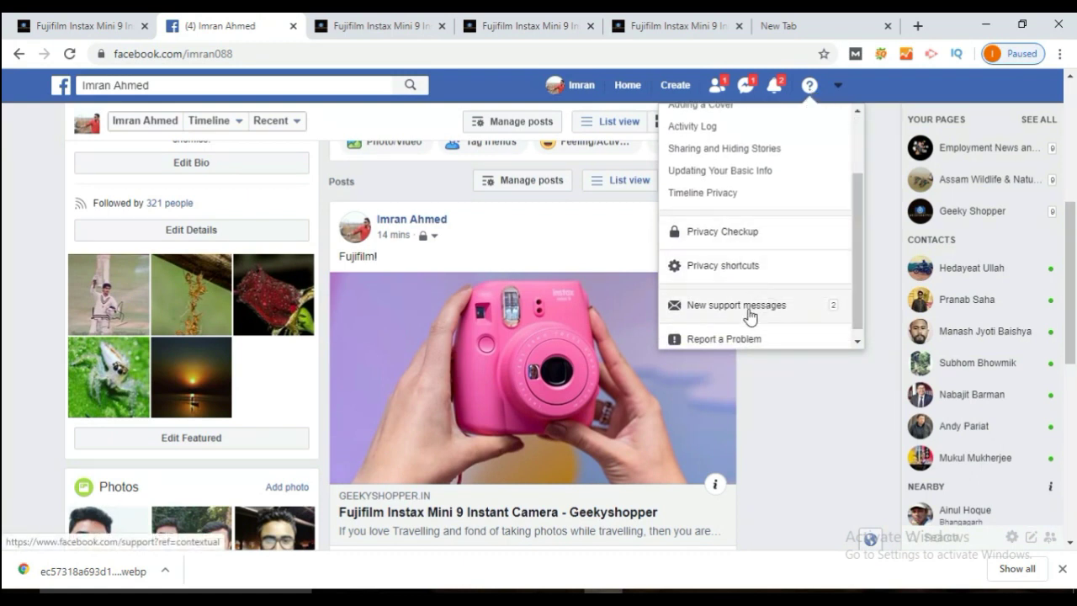
click(750, 314)
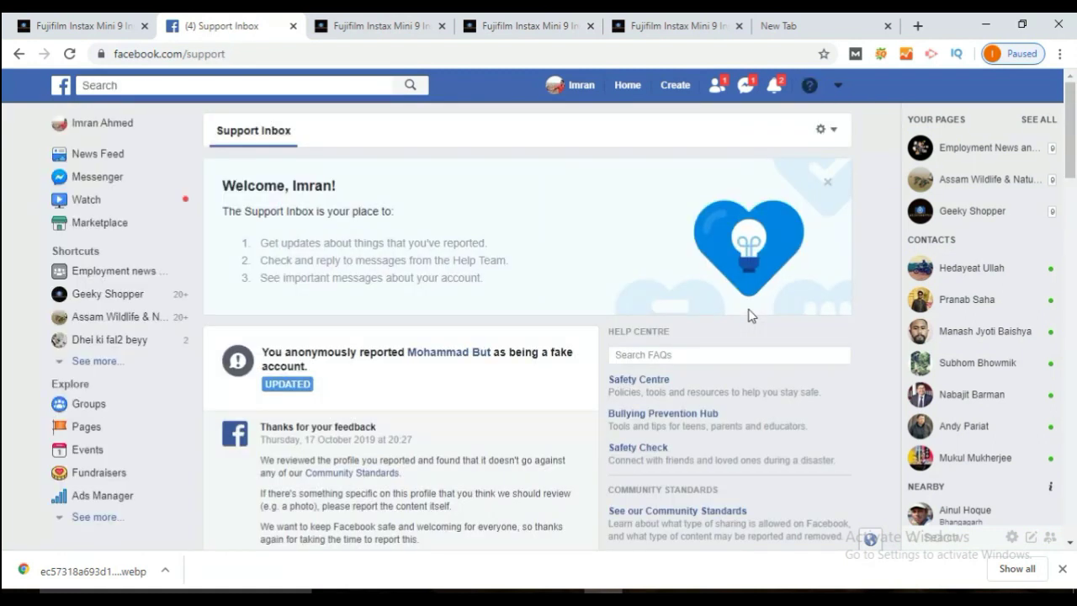
click(973, 18)
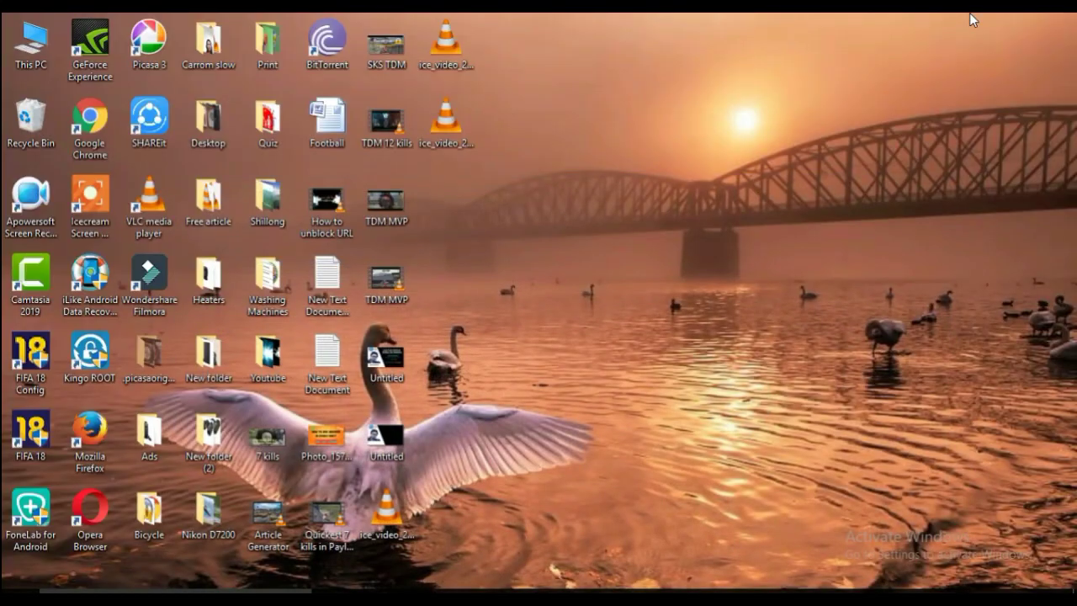